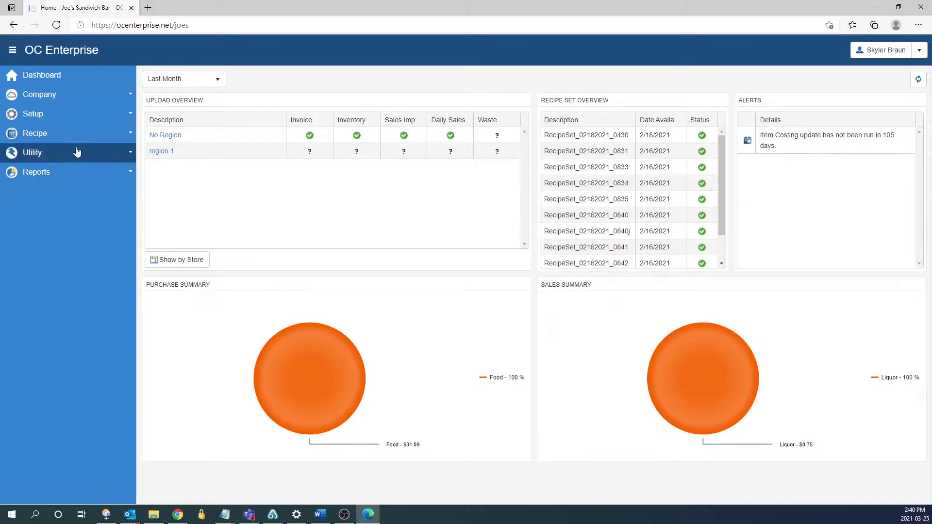
Go to Recipe > Items and start a new blank inventory item.
click(68, 134)
click(33, 154)
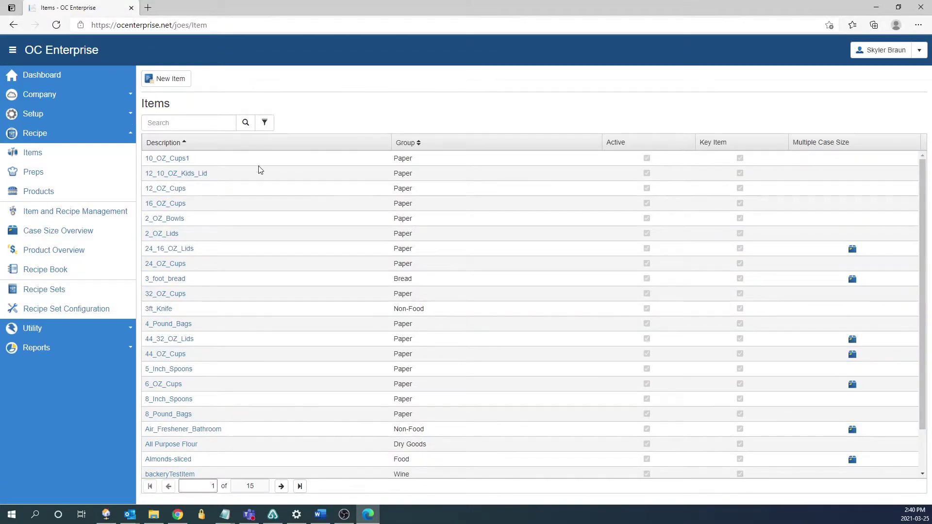
click(170, 79)
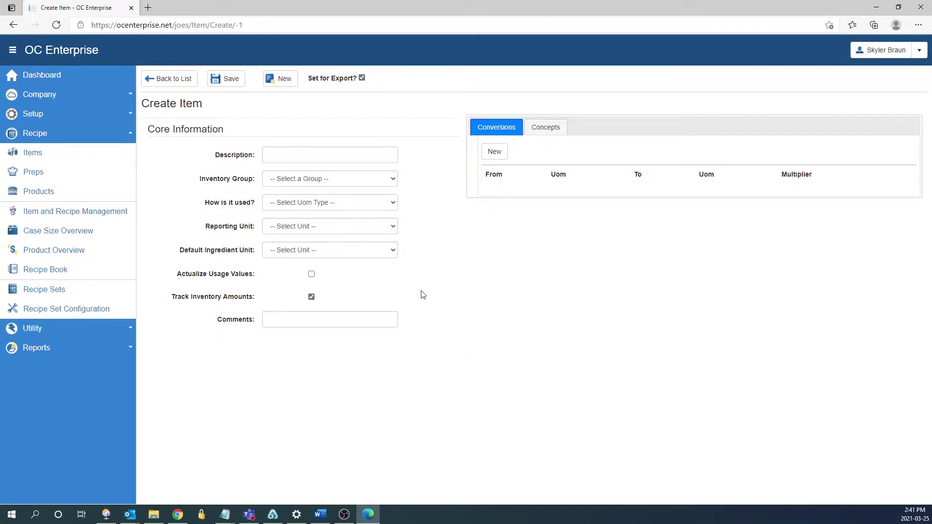
Enter 'Salt' in the item's Description field.
click(284, 154)
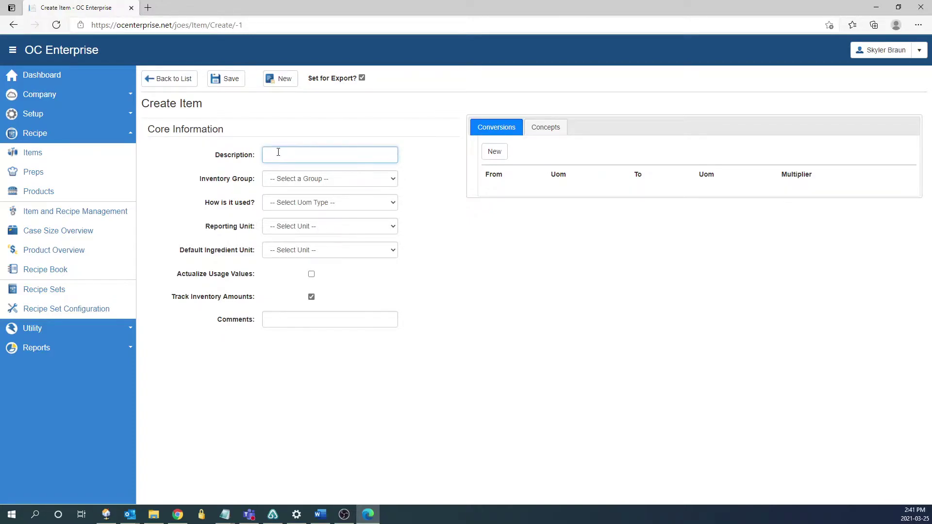
text(Salt)
key(alt+Tab)
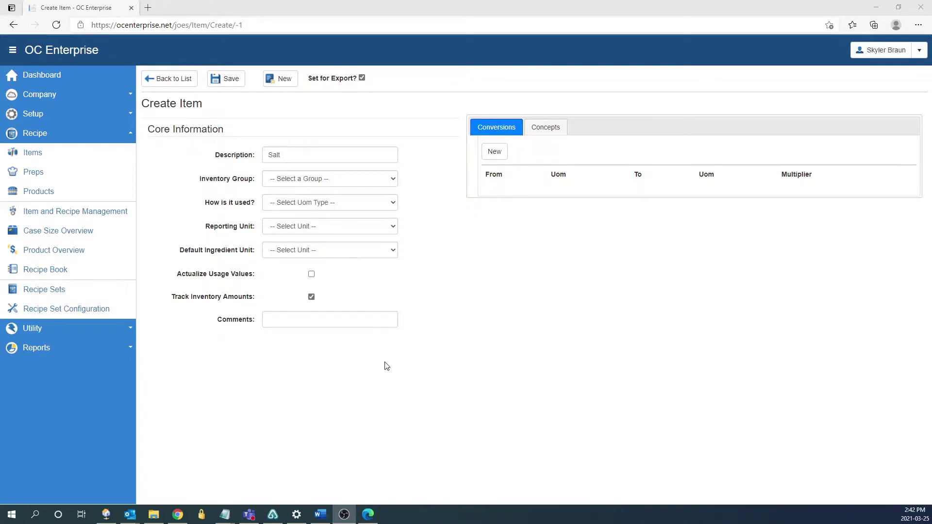
Set Inventory Group to Spice and usage to Weight, so units become pound and ounce (weight).
click(334, 362)
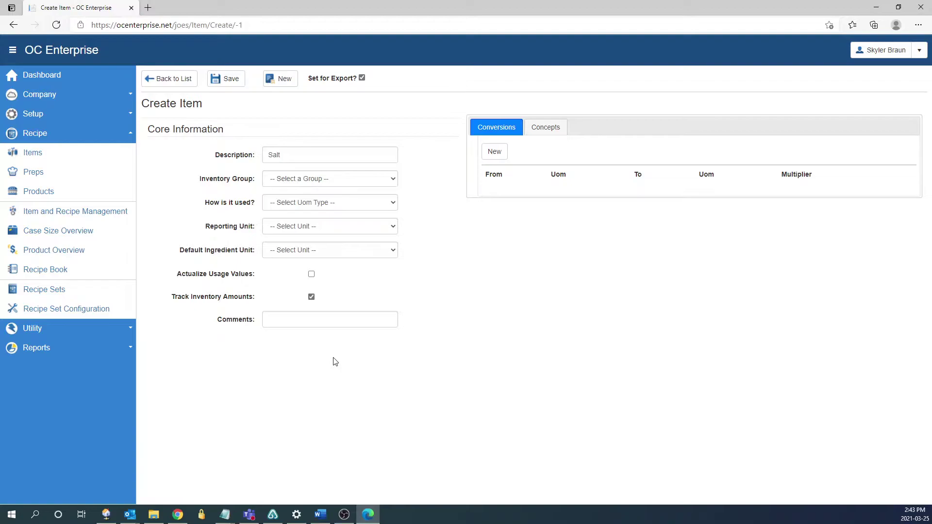
click(312, 179)
scroll(315, 258, down, 1)
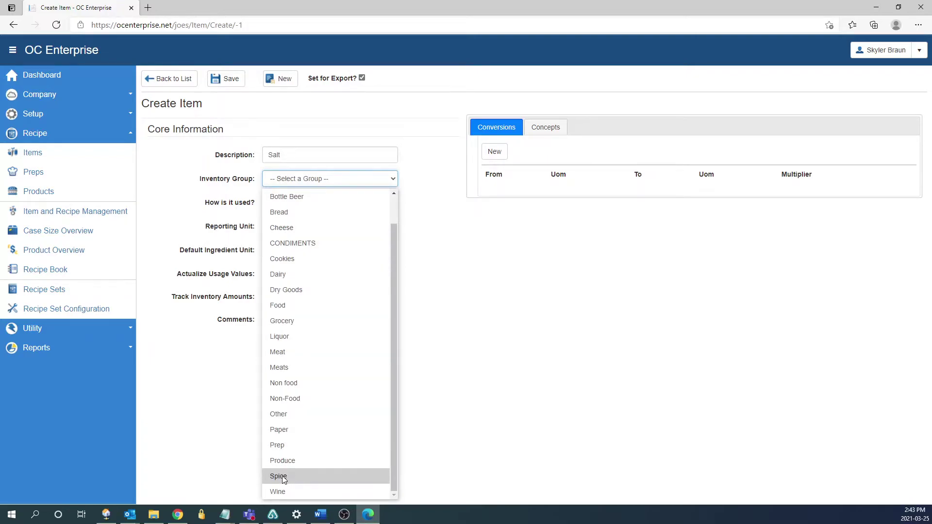
key(Escape)
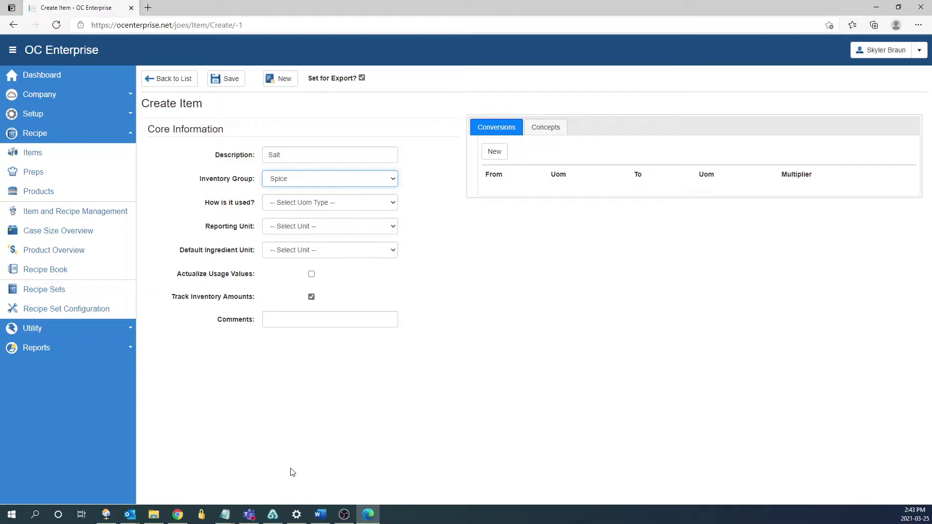
click(312, 204)
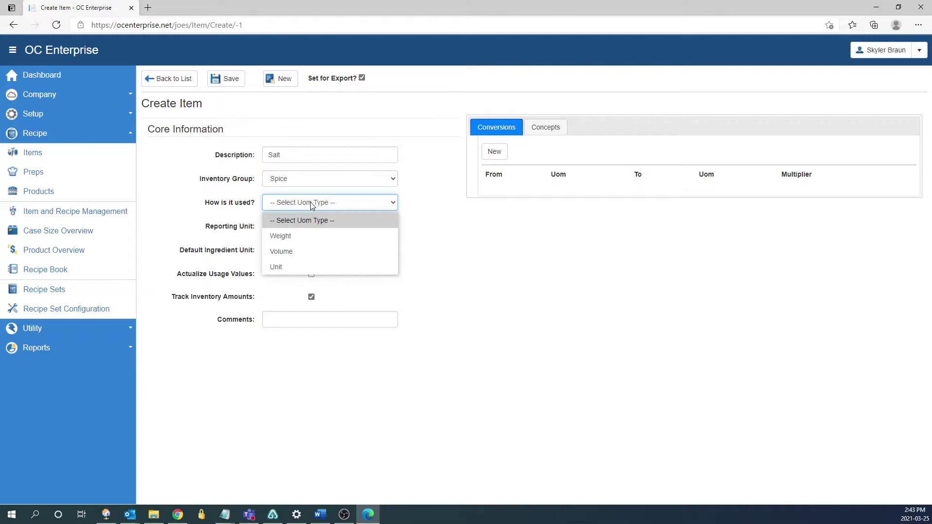
click(302, 236)
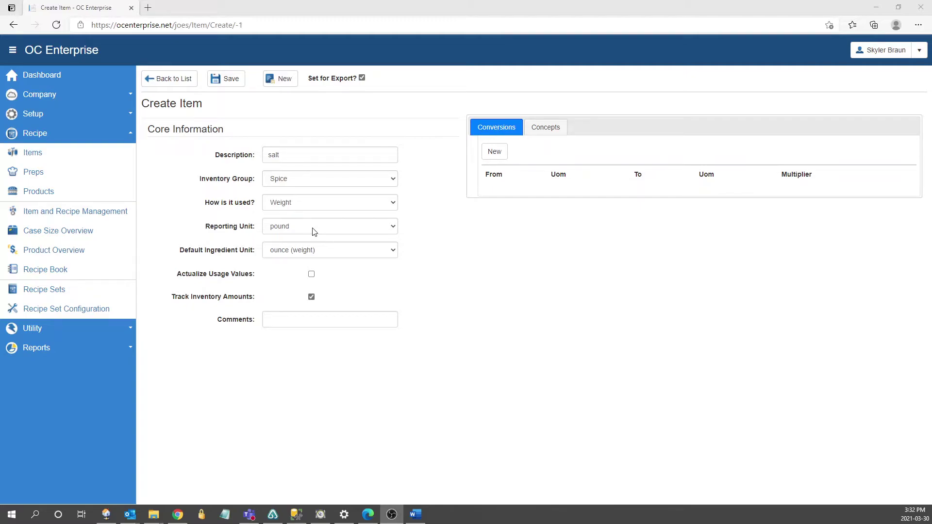
click(313, 228)
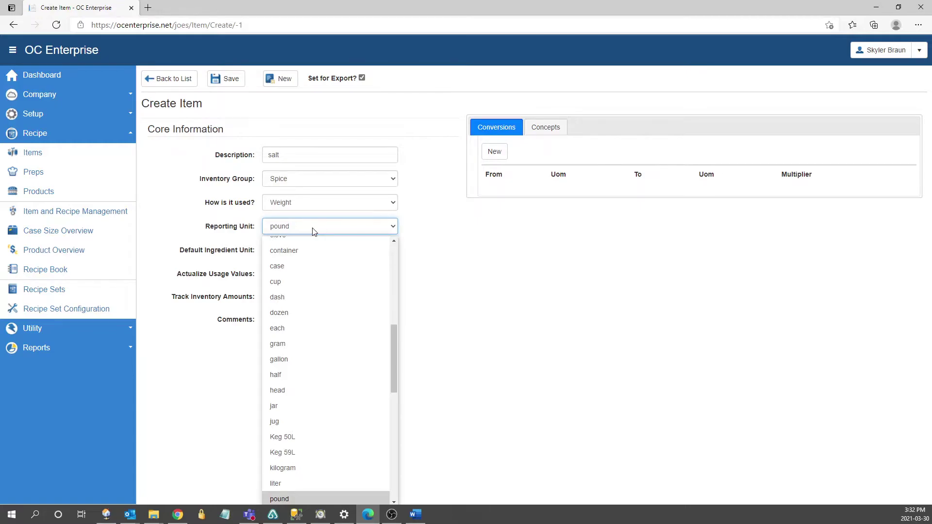
click(453, 246)
click(347, 252)
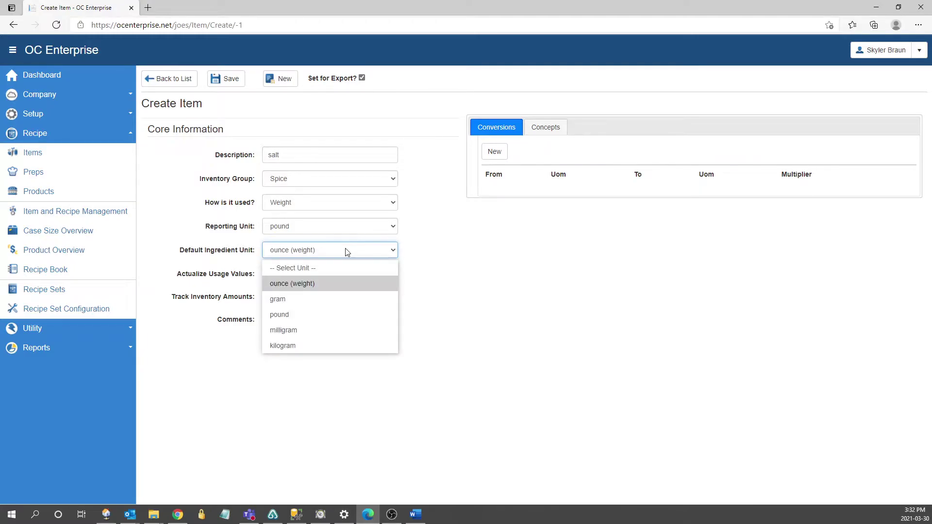
click(409, 252)
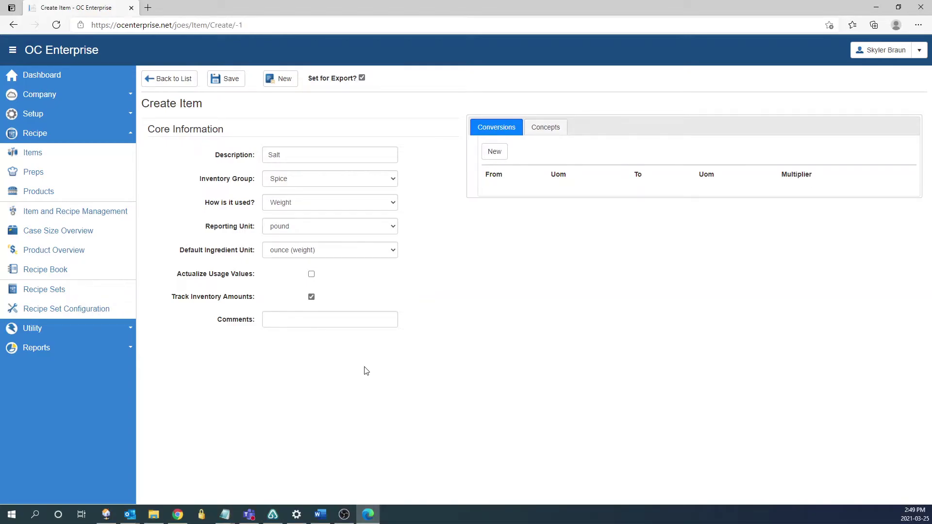
Save Salt and start a case size with General Supplies Co. as the supplier.
click(225, 80)
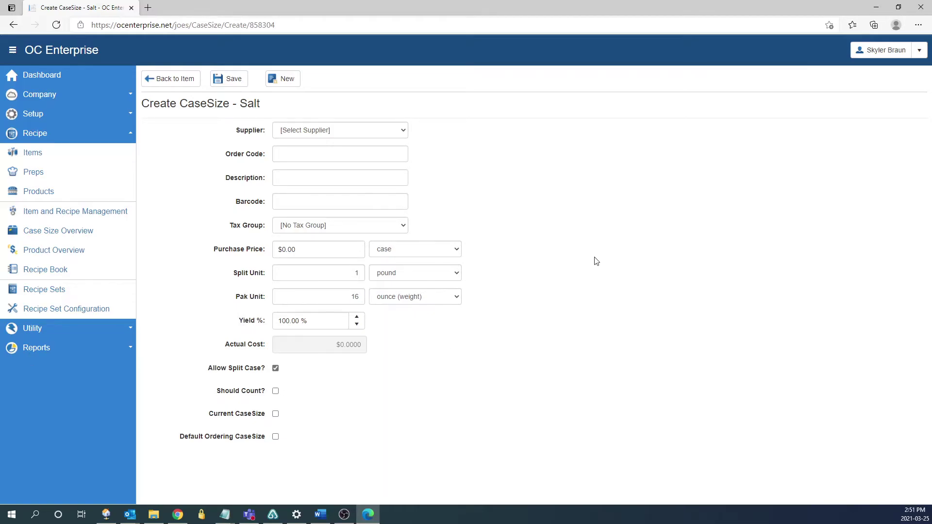
click(337, 130)
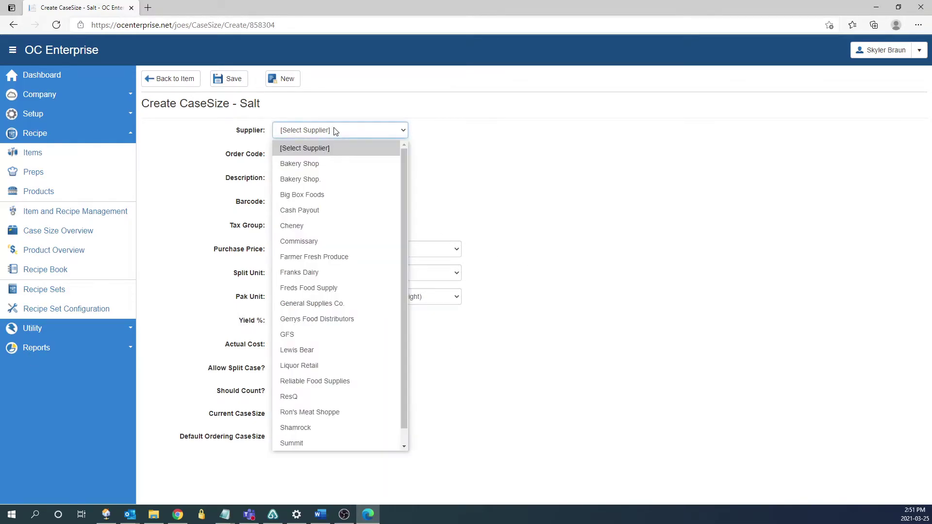
click(311, 303)
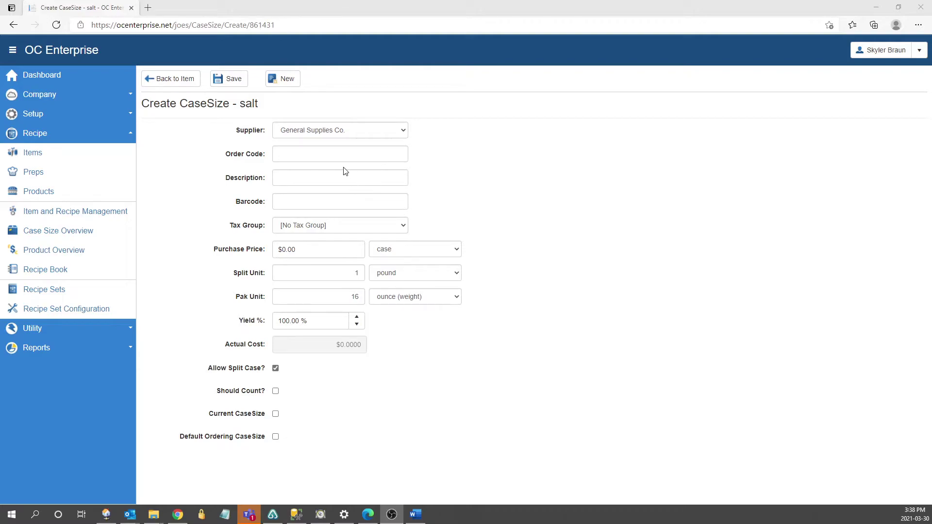
click(345, 154)
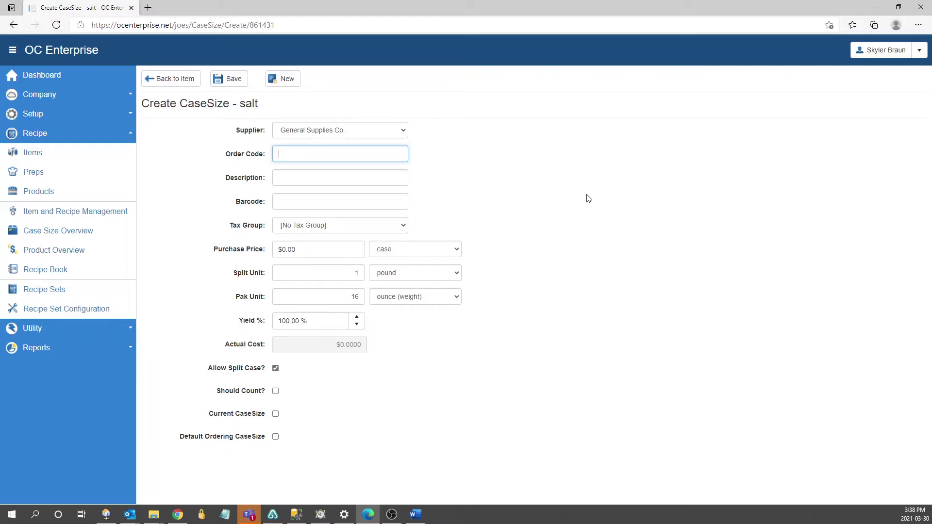
click(295, 177)
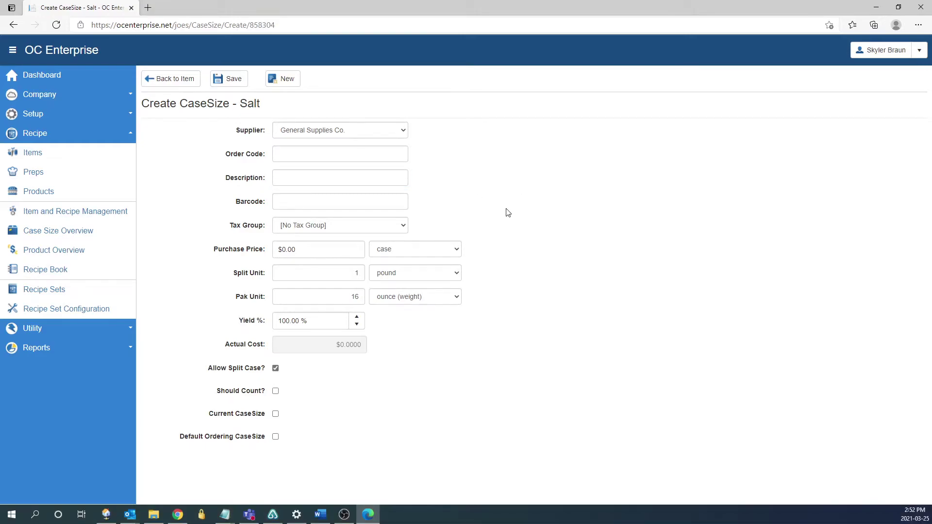
click(330, 203)
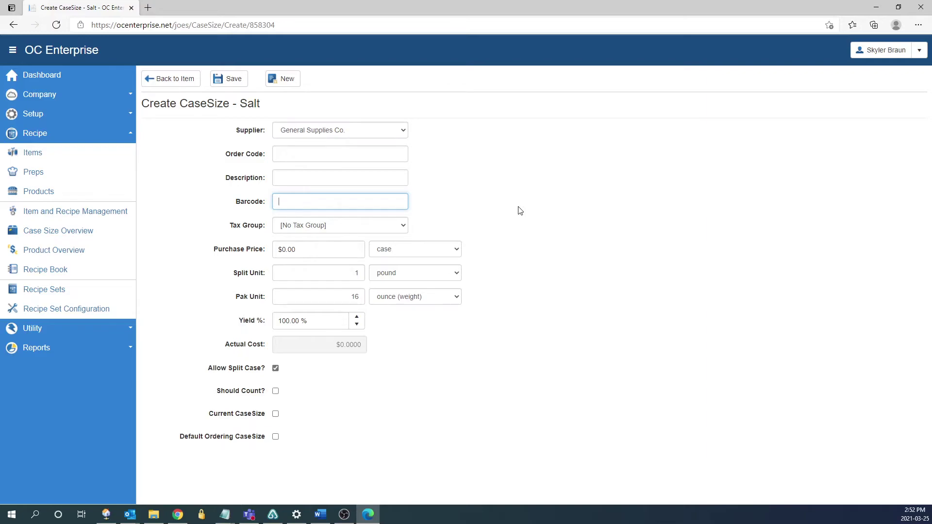
click(549, 244)
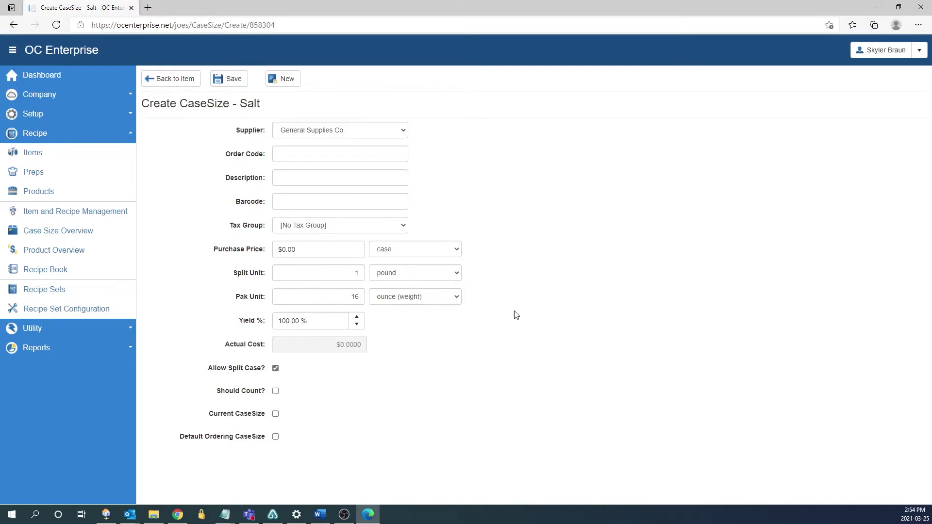
Replace the purchase price with 20, keeping case as the purchase unit.
click(311, 249)
drag(311, 249, 204, 251)
text(20)
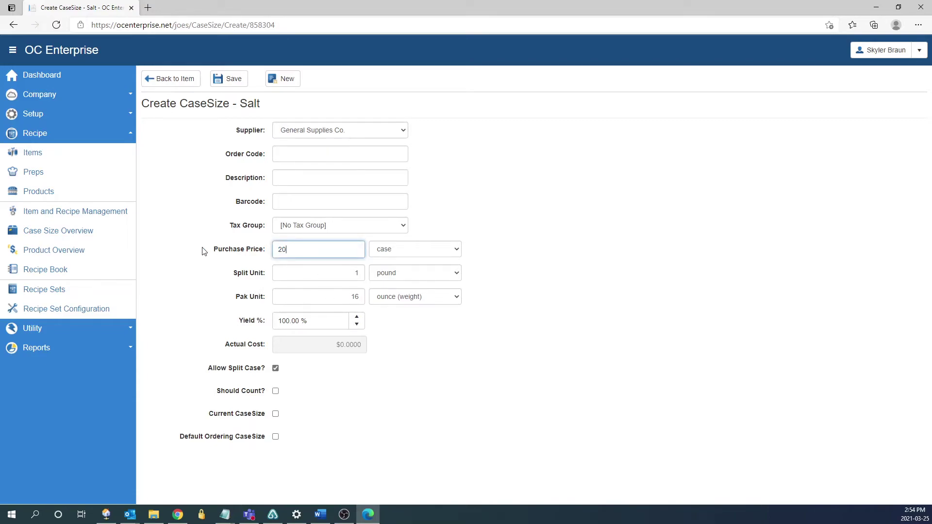
click(444, 251)
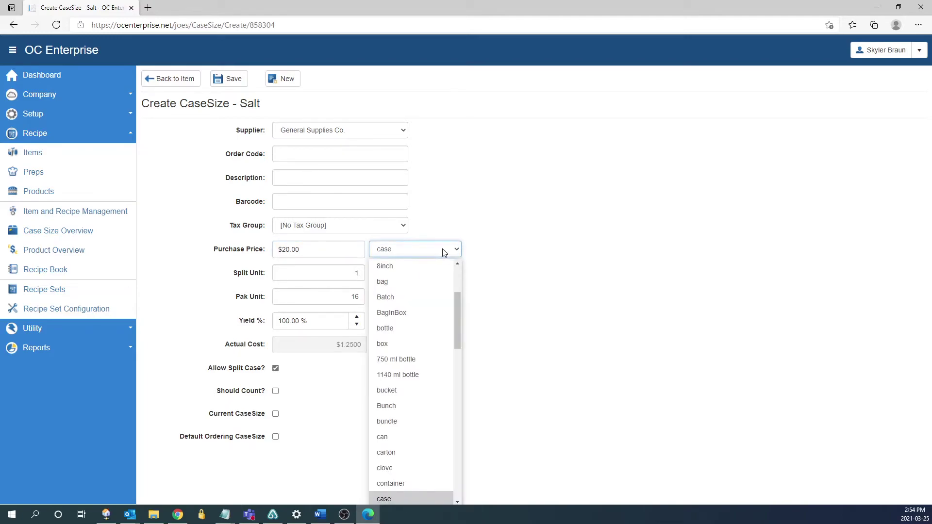
click(389, 498)
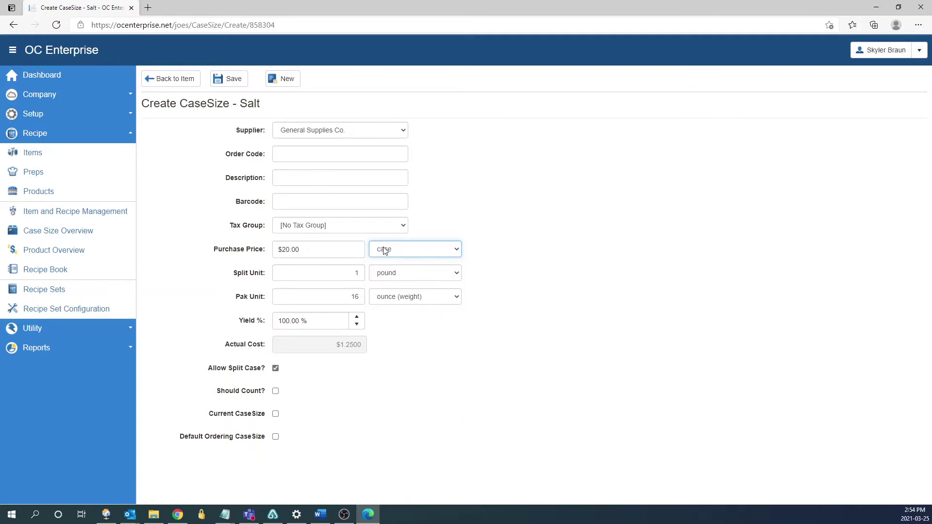
Set the Split Unit to 20, keeping pound as the split unit.
click(533, 263)
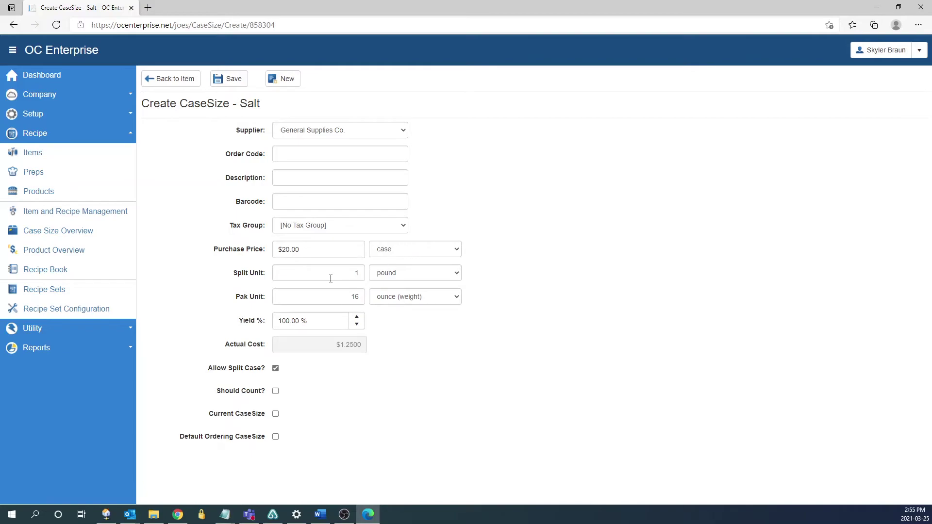
click(353, 275)
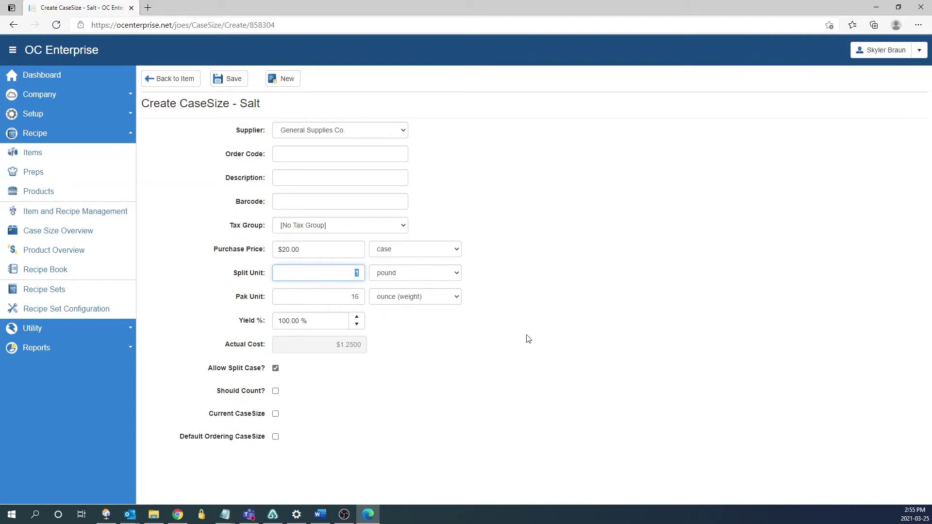
text(20)
click(528, 338)
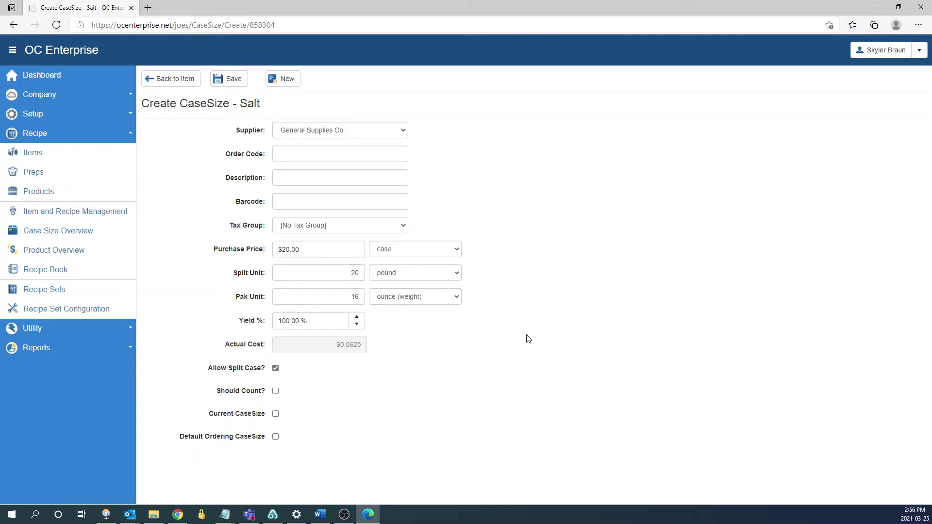
click(433, 273)
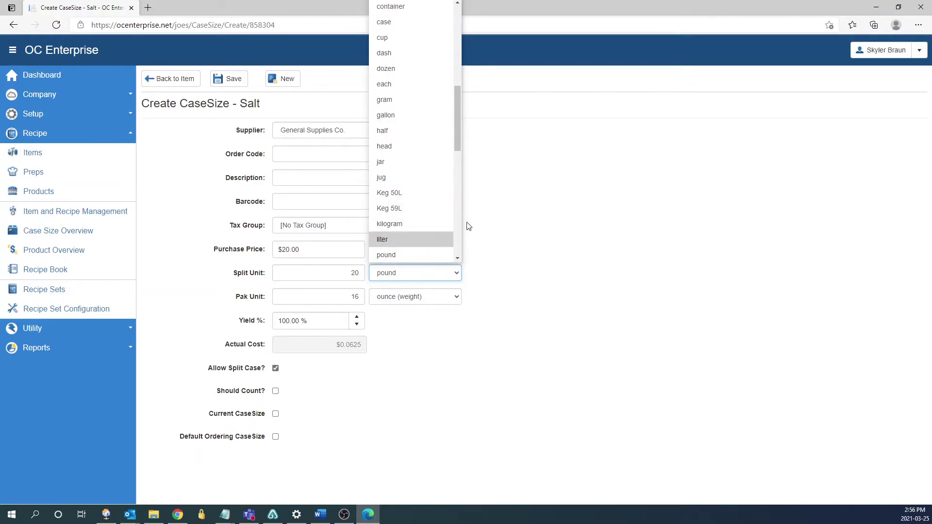
click(481, 234)
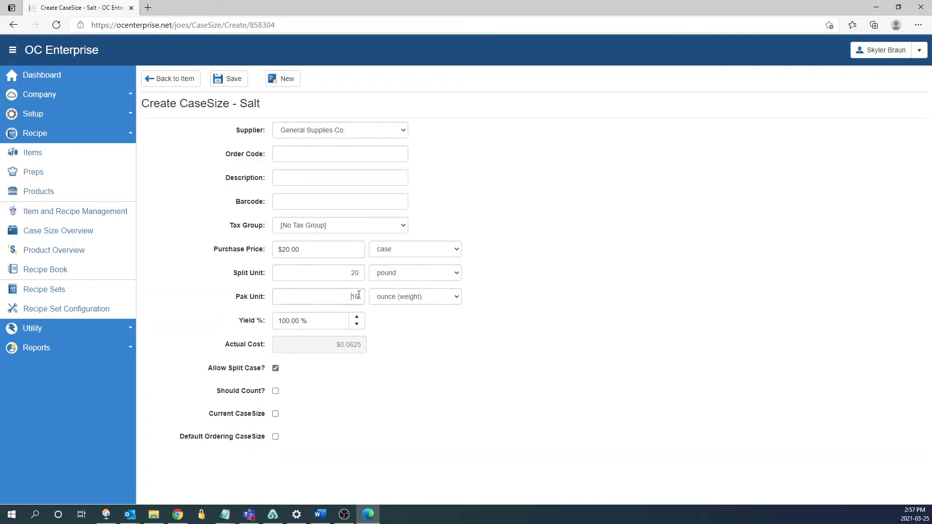
Keep Pak Unit at 16 ounce (weight) and save the General Supplies Co. case size.
click(309, 300)
click(488, 390)
click(234, 80)
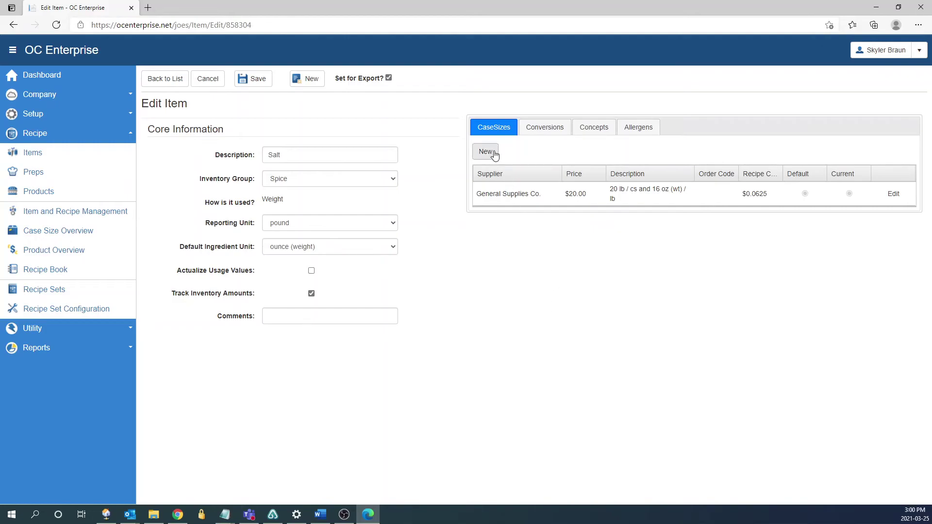
Create and save a Big Box Foods case size: $22.00, 20 pound split, 16 ounce pak.
click(486, 152)
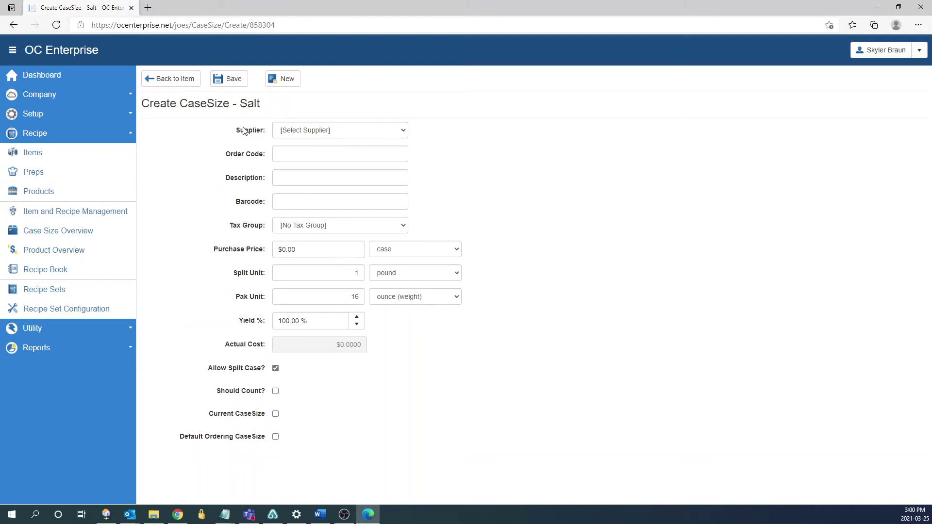
click(175, 79)
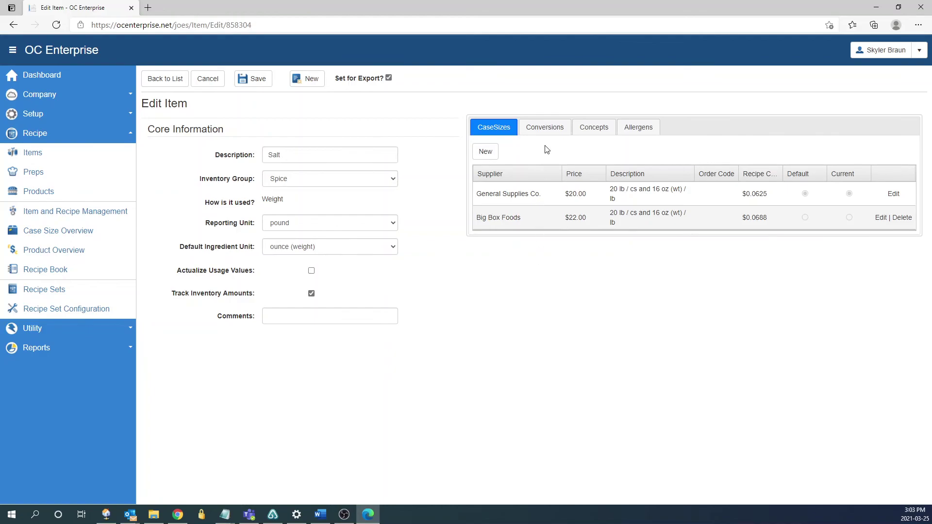
Add a new conversion row with 18 gram on the From side.
click(545, 129)
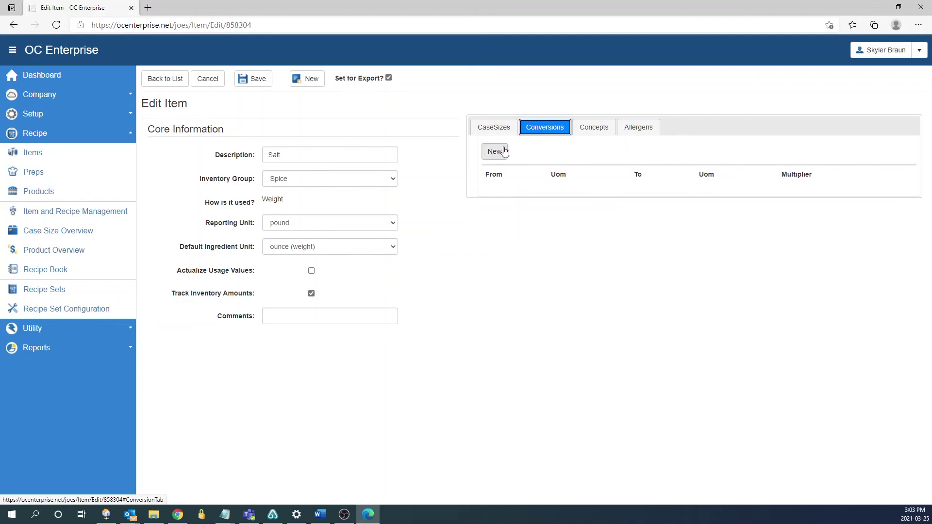
click(496, 150)
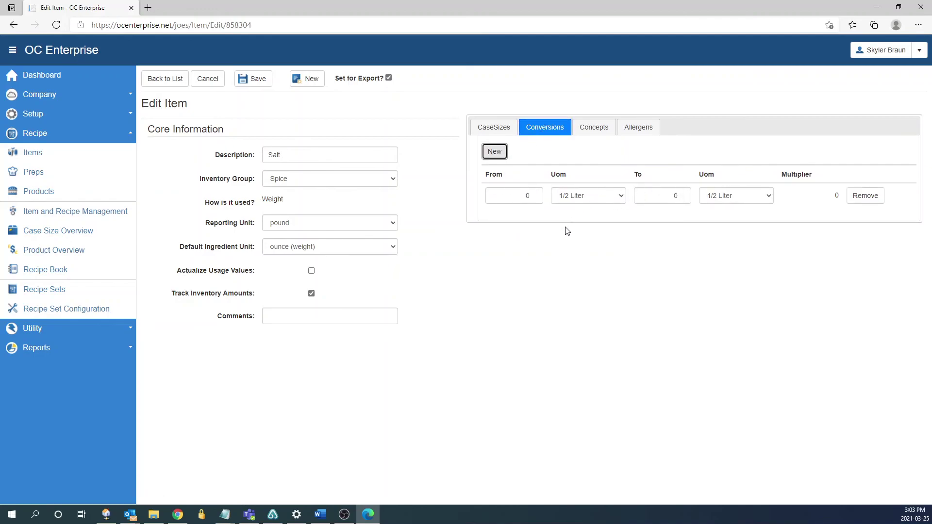
click(515, 193)
double_click(516, 193)
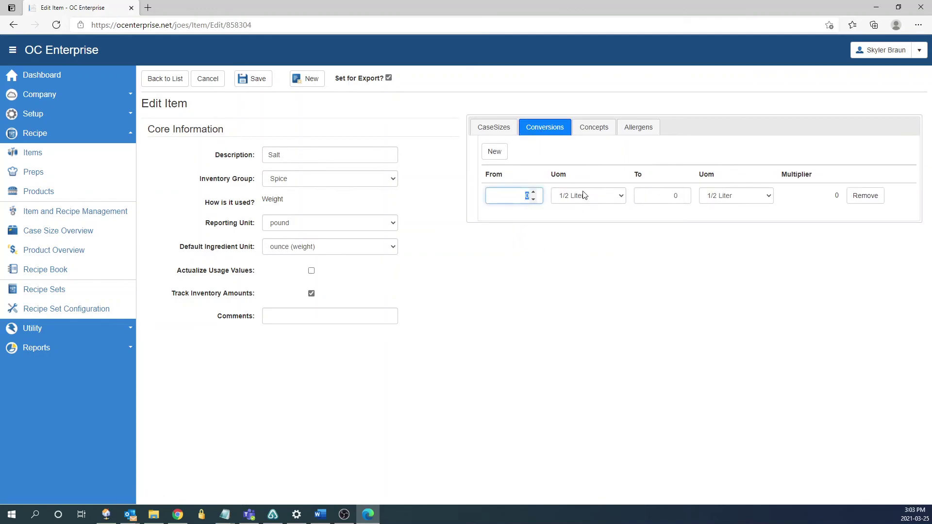
text(18)
click(585, 195)
key(g)
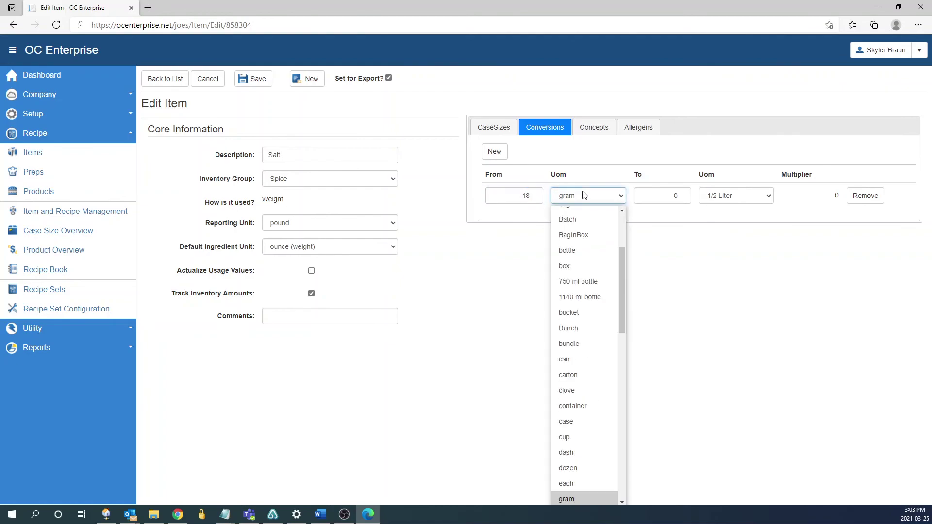
click(672, 194)
Set the To side to 1 tablespoon and save the Salt item.
click(681, 193)
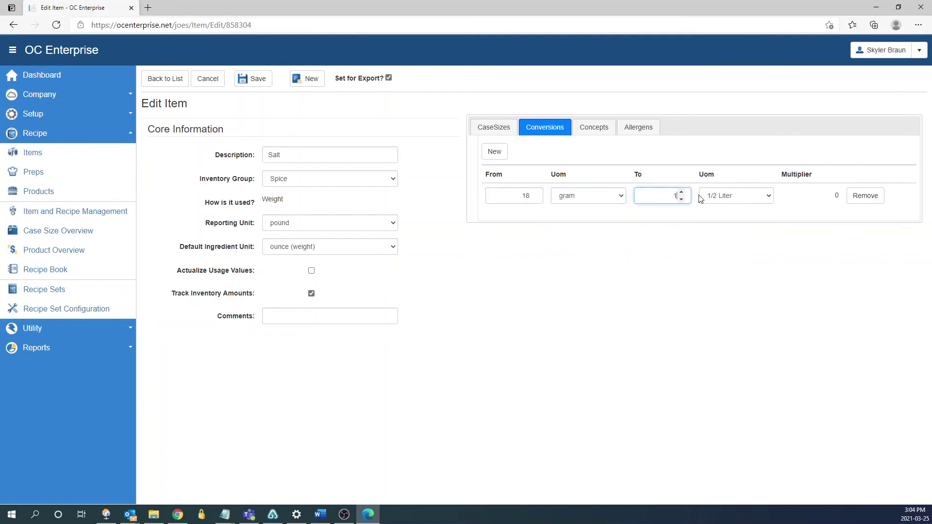
click(719, 196)
key(t)
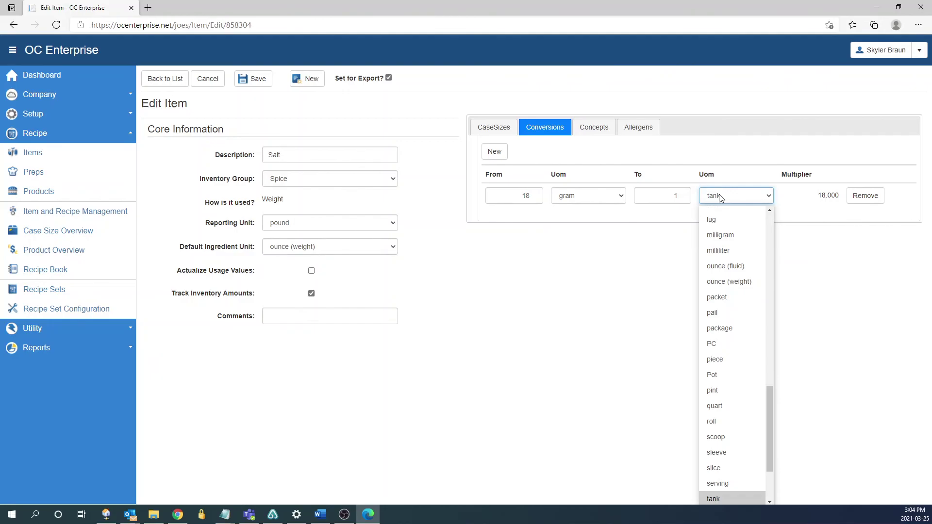
scroll(730, 262, down, 2)
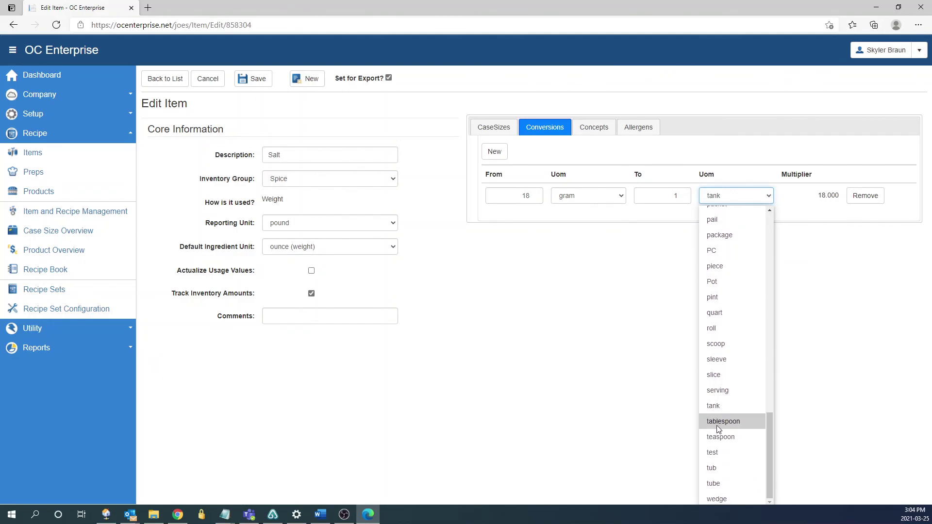
click(717, 423)
click(263, 82)
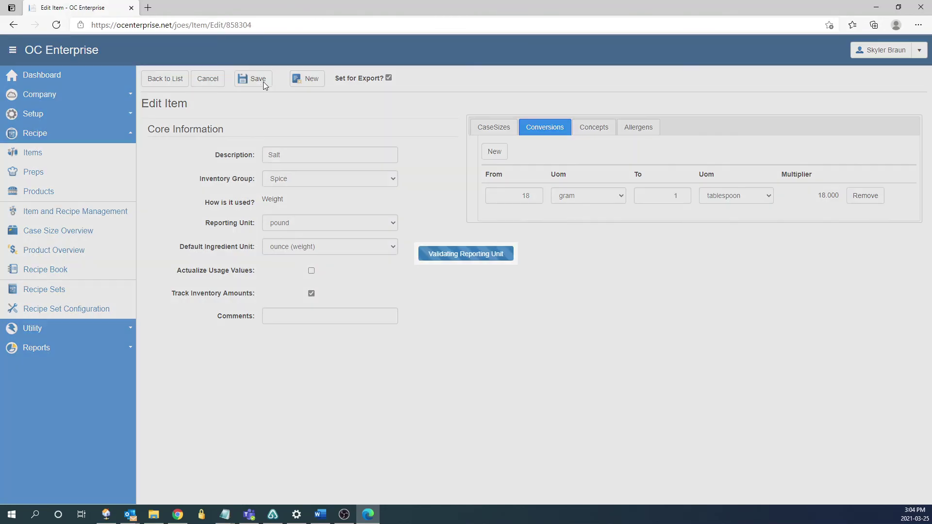